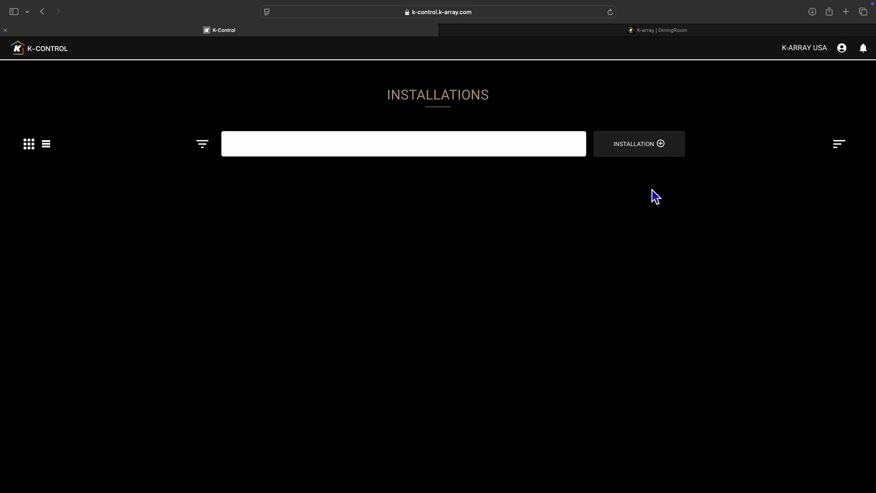
Step: Create a new installation named "K-array Restaurant" instead of using an existing plant
left_click(642, 157)
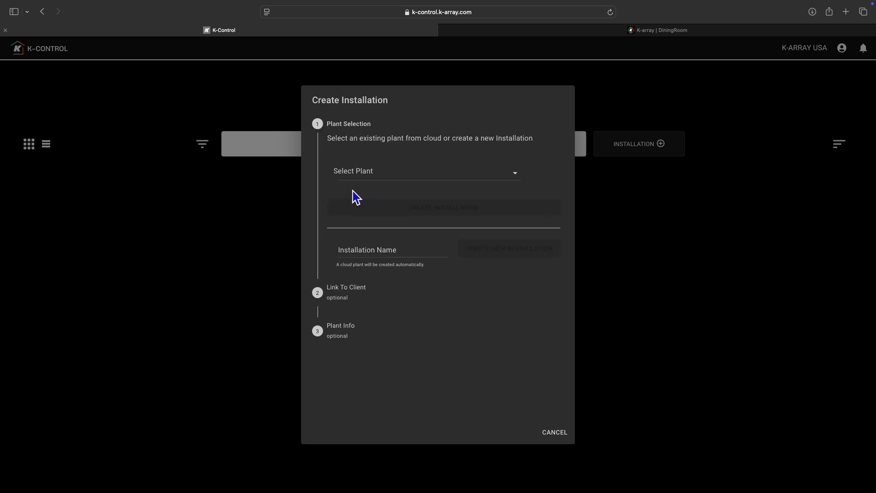
left_click(374, 182)
left_click(342, 254)
type("K-a")
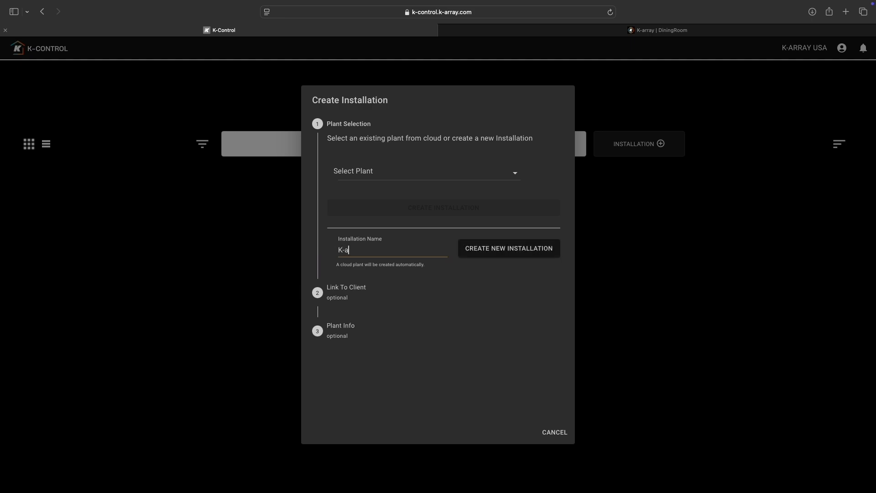
type("rray Restaurant")
left_click(520, 258)
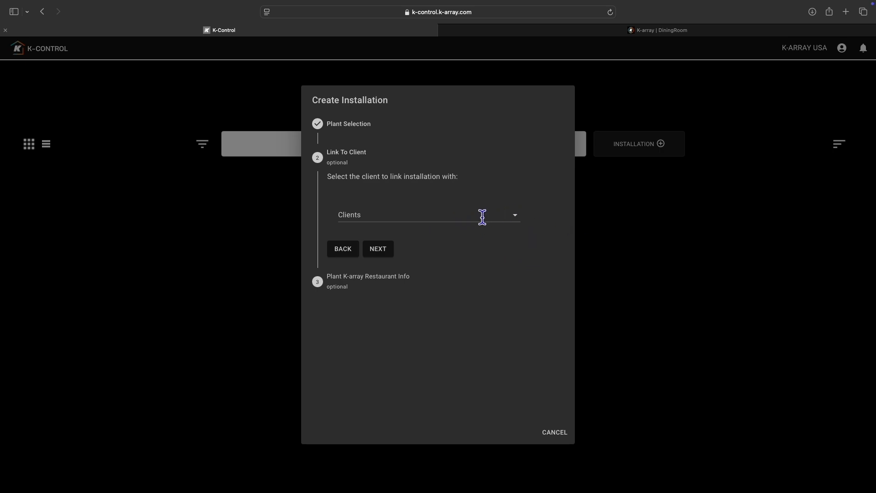
Step: Link the installation to the client "Resturaunt Owner" and finish creating it with the default plant info
left_click(460, 215)
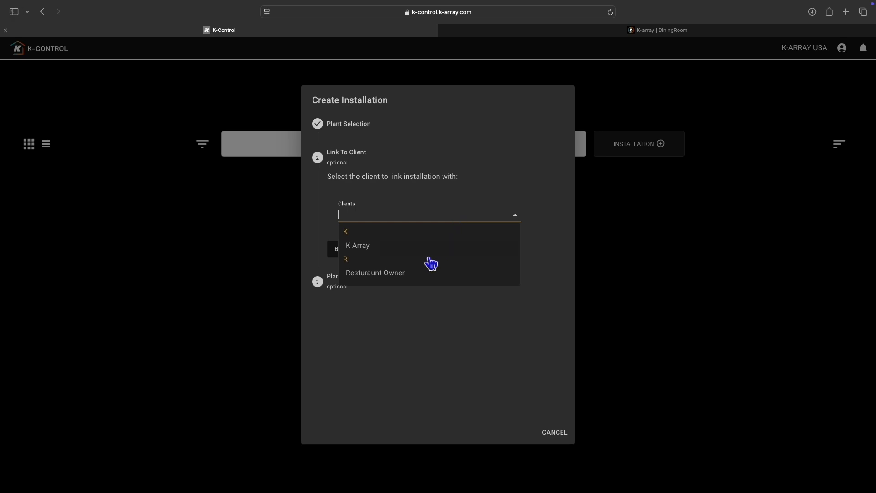
left_click(401, 281)
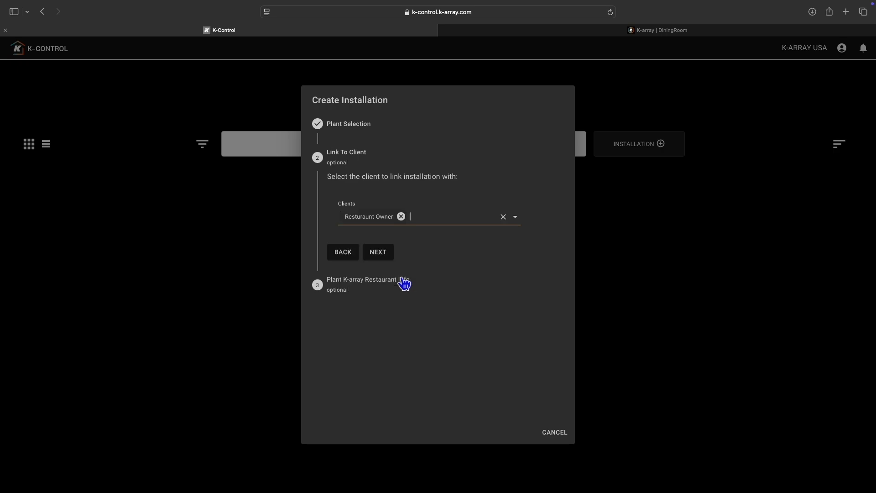
left_click(378, 253)
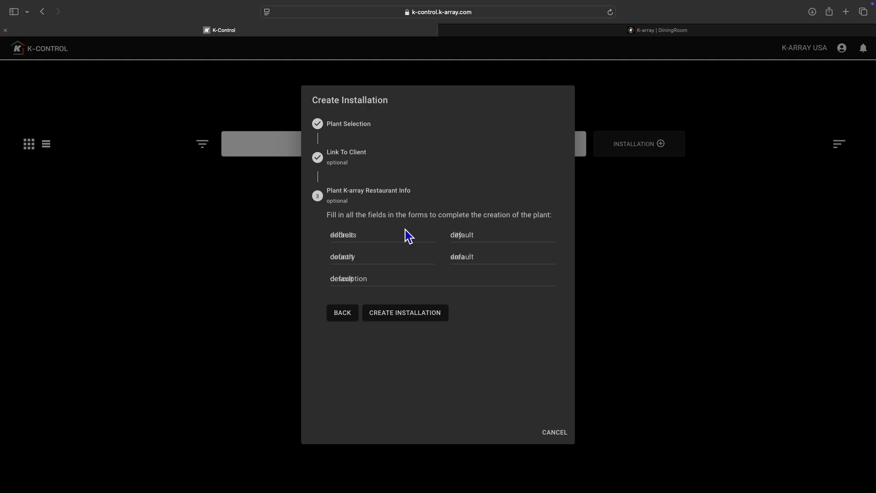
left_click(414, 321)
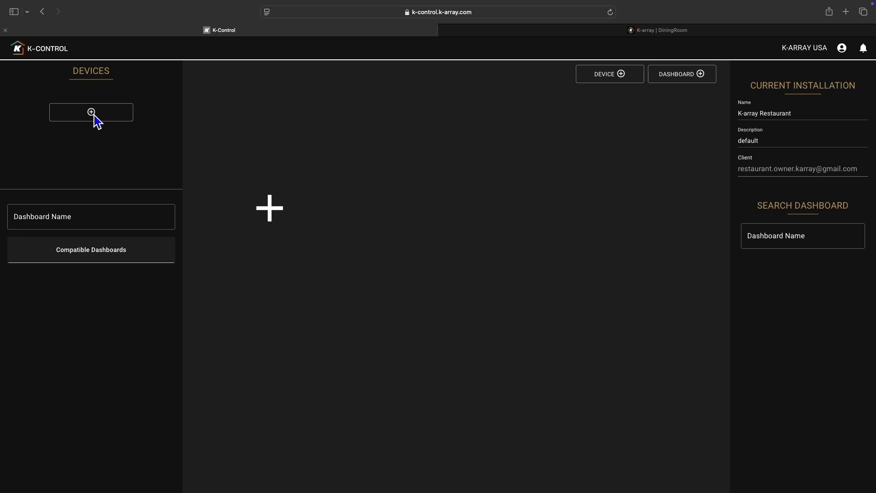
Step: Start adding a device to the installation and choose KA02I as its model
left_click(95, 115)
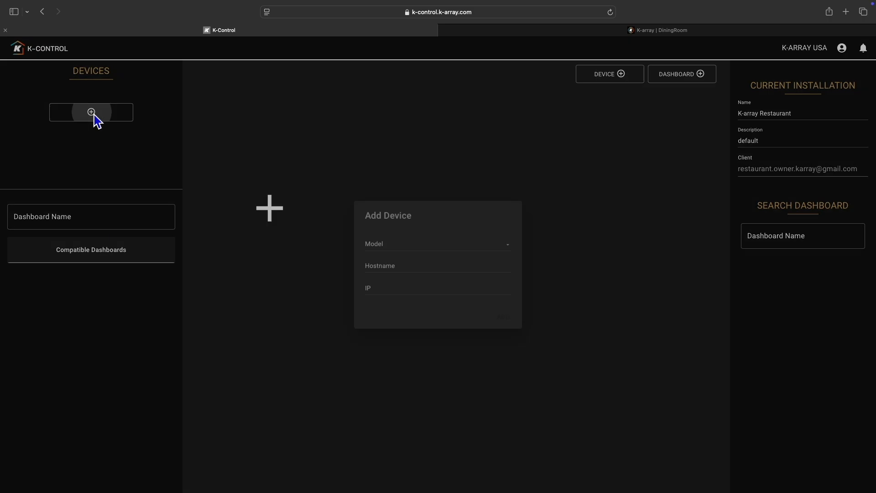
left_click(423, 248)
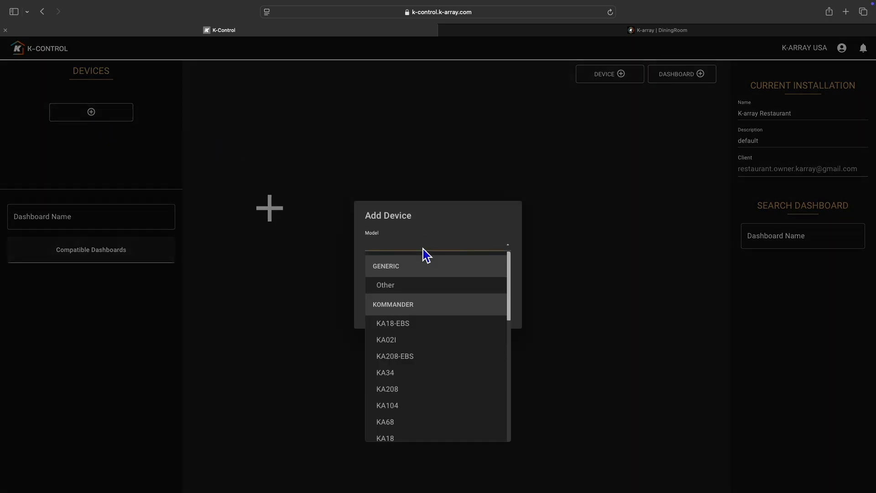
left_click(405, 342)
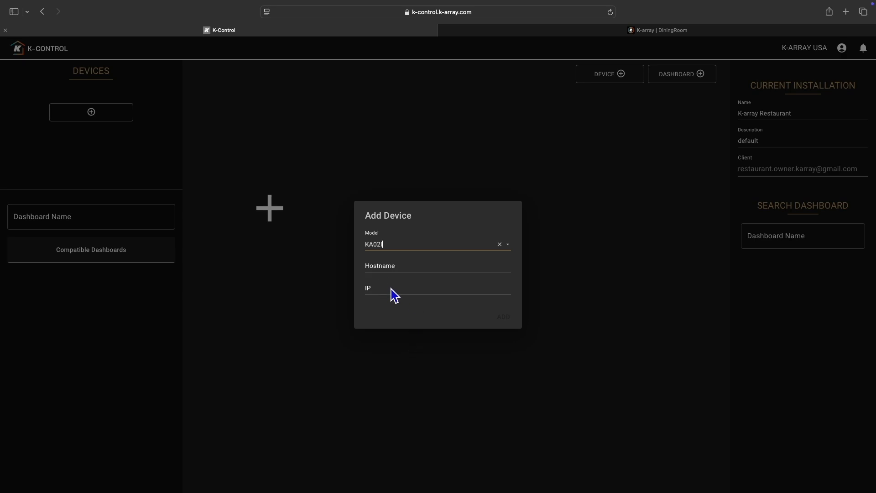
Step: Copy the device name DiningRoom from the amplifier's own web page into the new device's hostname
left_click(577, 33)
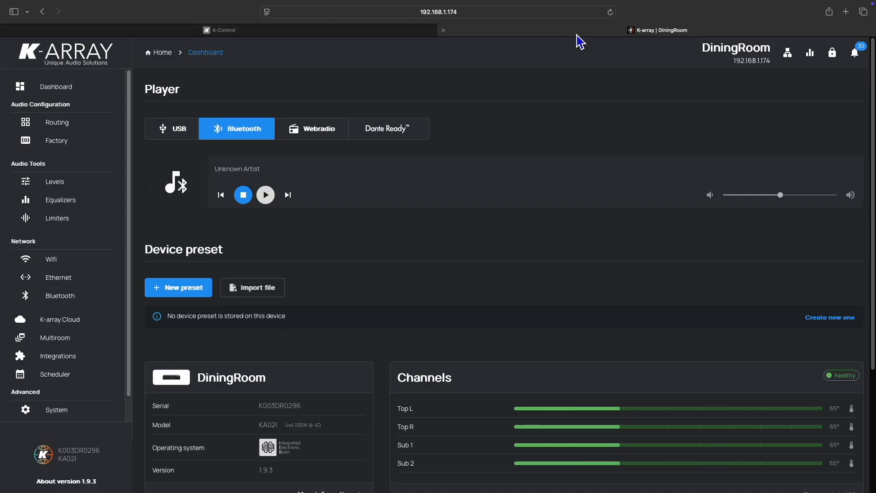
left_click(705, 50)
left_click_drag(705, 50, 771, 49)
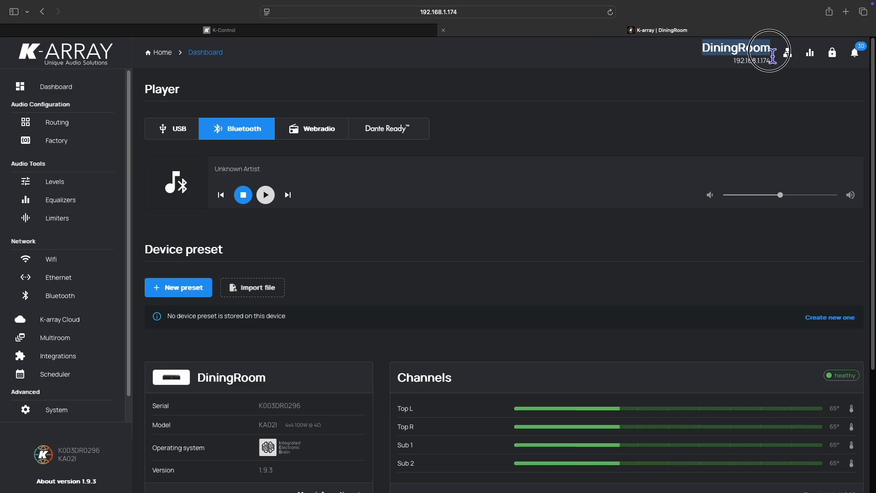
right_click(738, 55)
left_click(744, 86)
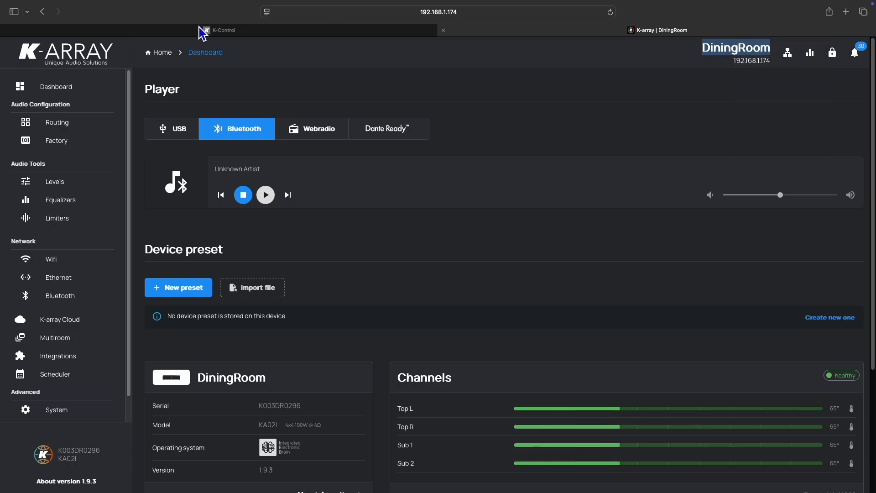
left_click(202, 33)
left_click(391, 269)
right_click(387, 268)
left_click(407, 284)
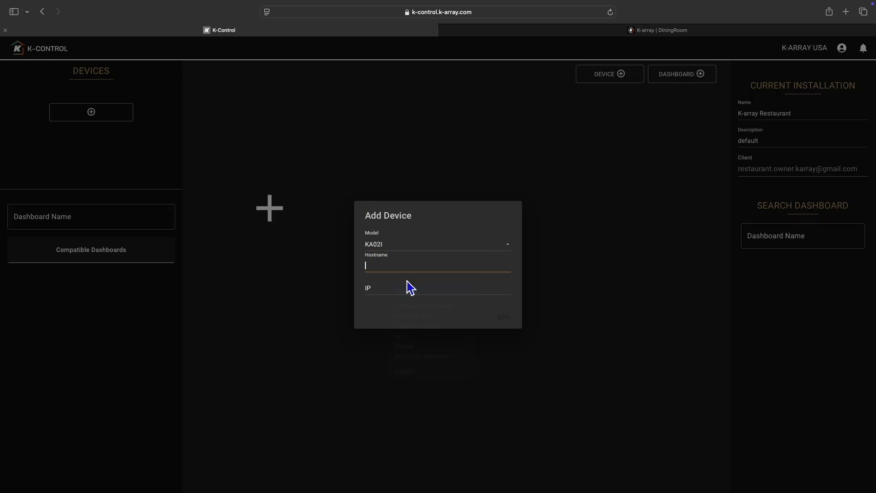
Step: Copy the IP address 192.168.1.174 from the amplifier's web page into the new device's IP and add the device
left_click(597, 30)
left_click_drag(774, 61, 734, 62)
right_click(753, 59)
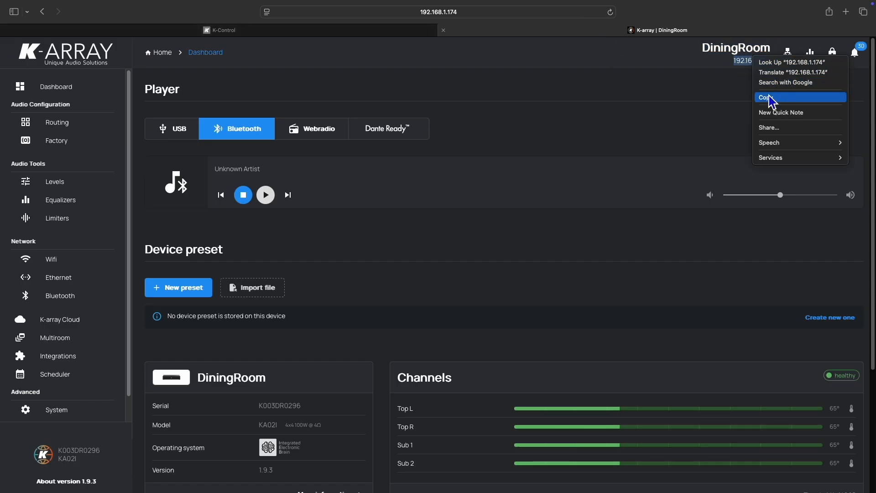
left_click(771, 97)
left_click(149, 32)
left_click(411, 292)
right_click(409, 285)
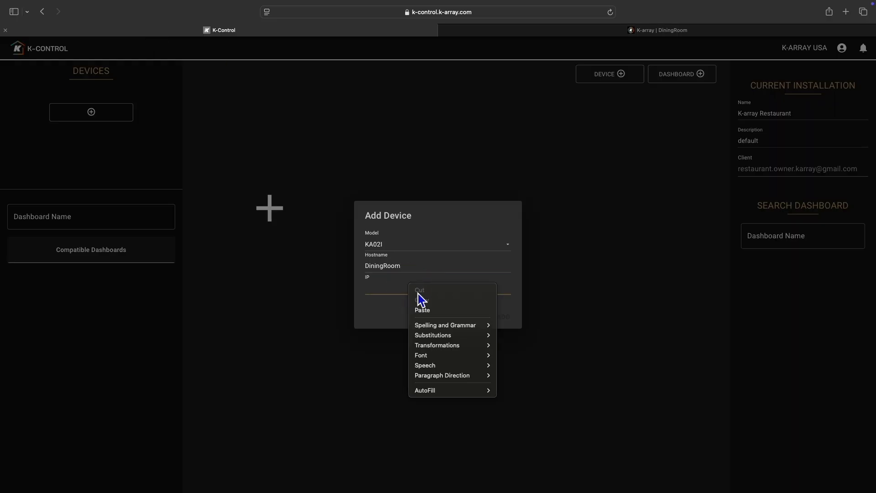
left_click(438, 312)
left_click(507, 319)
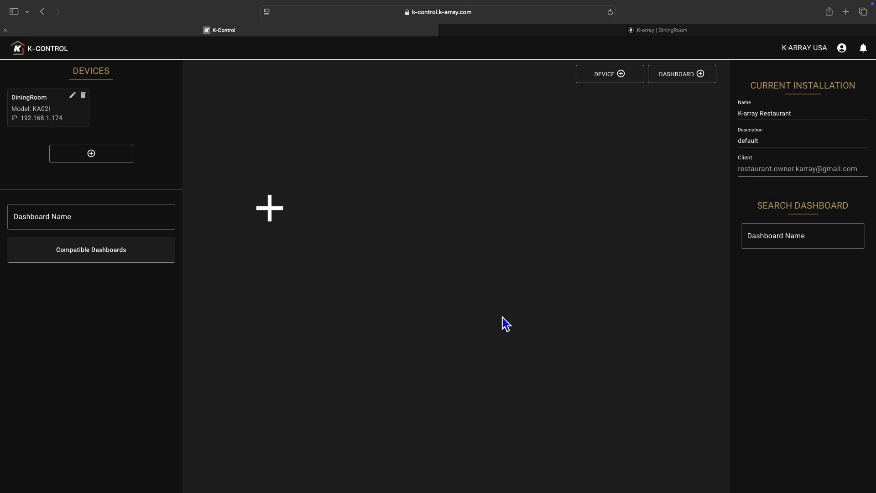
Step: Add a dashboard named "Main Dining" to the installation and open it for editing
left_click(690, 81)
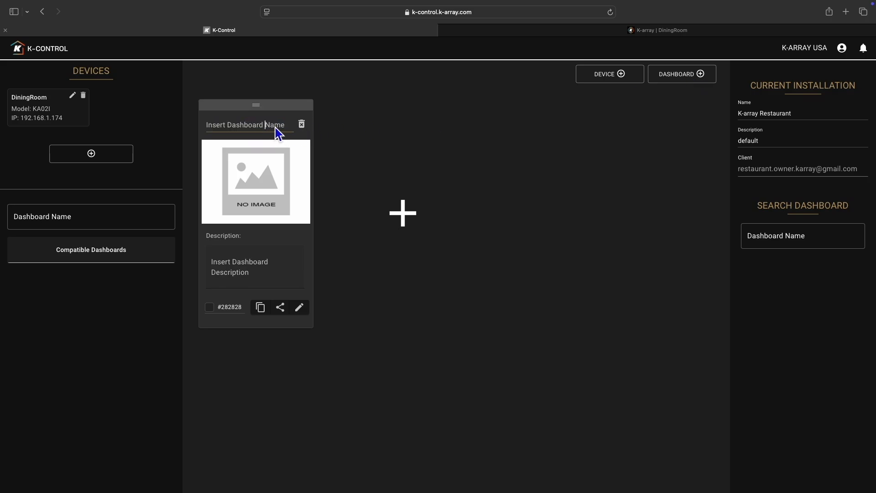
left_click_drag(289, 127, 205, 127)
type("Main Dining")
left_click(303, 308)
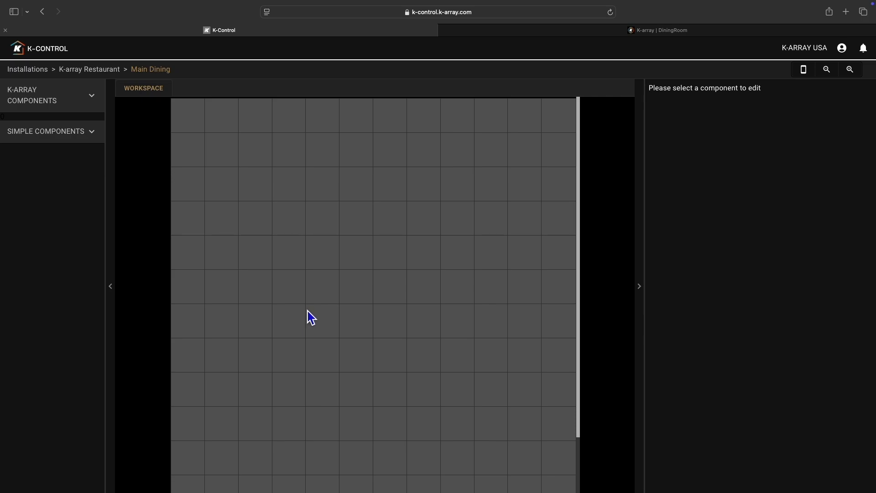
Step: Look through the available K-array components and simple components for the dashboard
left_click(54, 108)
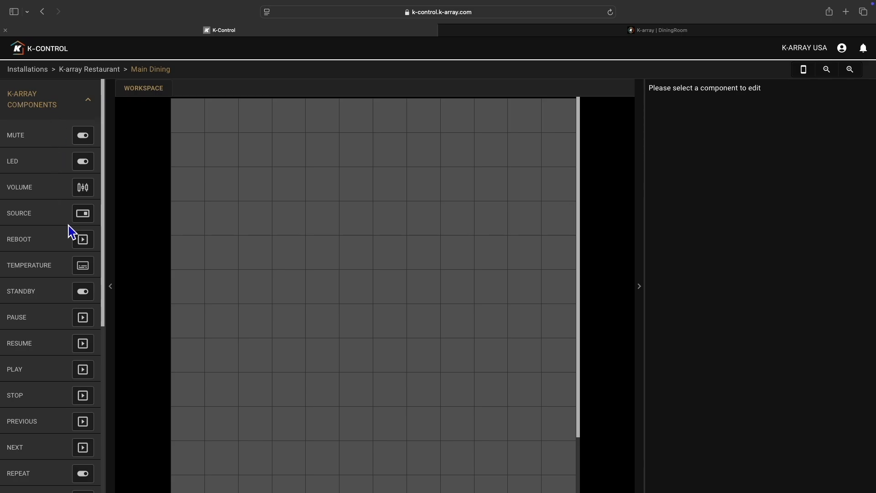
scroll(68, 225, "down", 6)
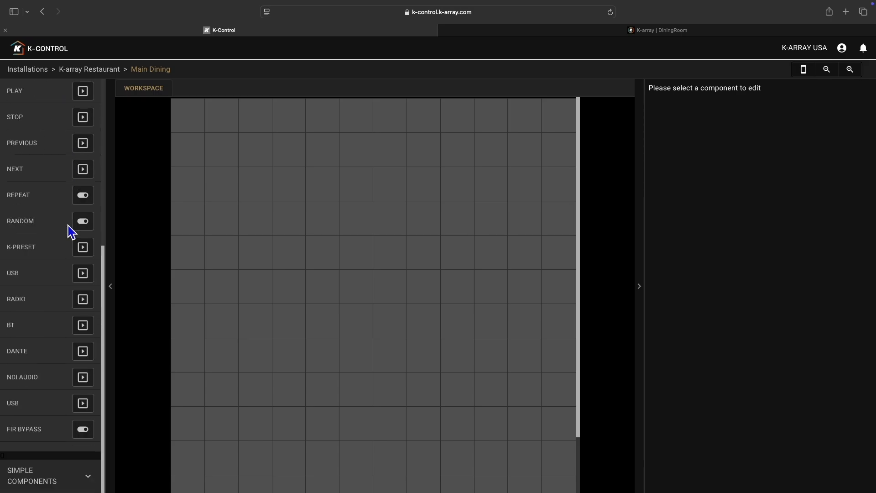
scroll(68, 225, "up", 6)
left_click(54, 105)
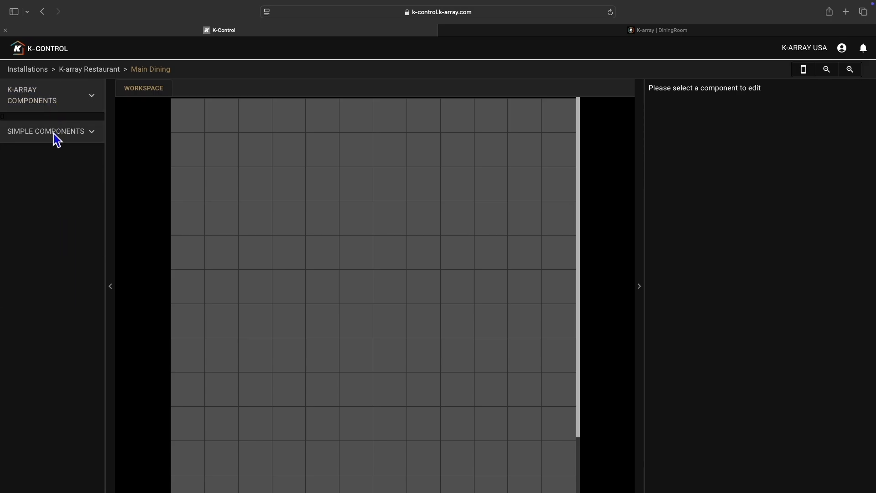
left_click(53, 134)
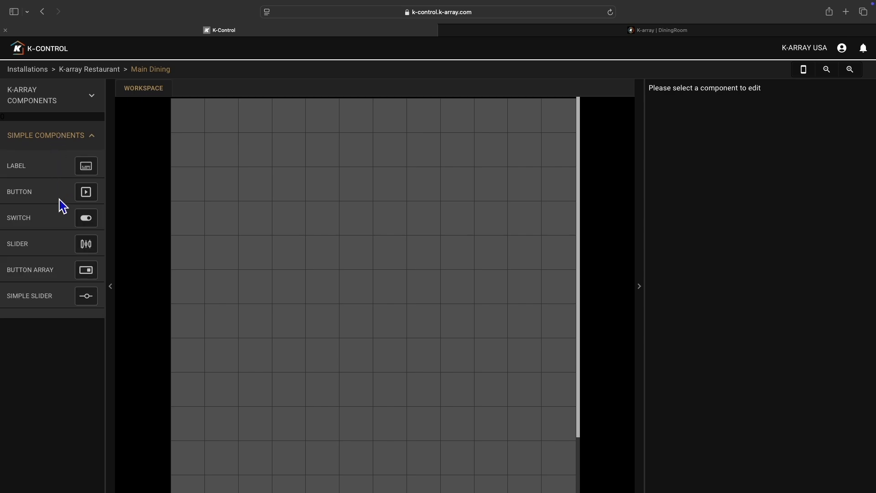
left_click(63, 140)
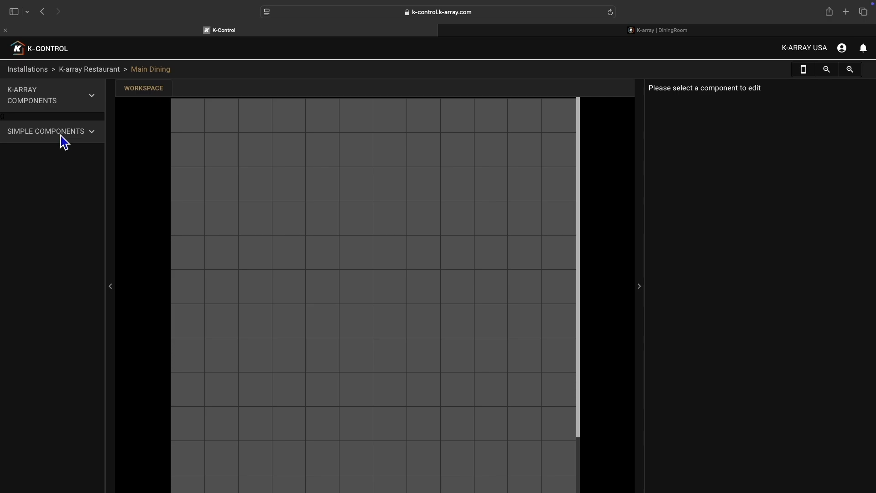
Step: Add a K-array Volume component to the workspace and resize it to two columns wide and six rows high
left_click(46, 103)
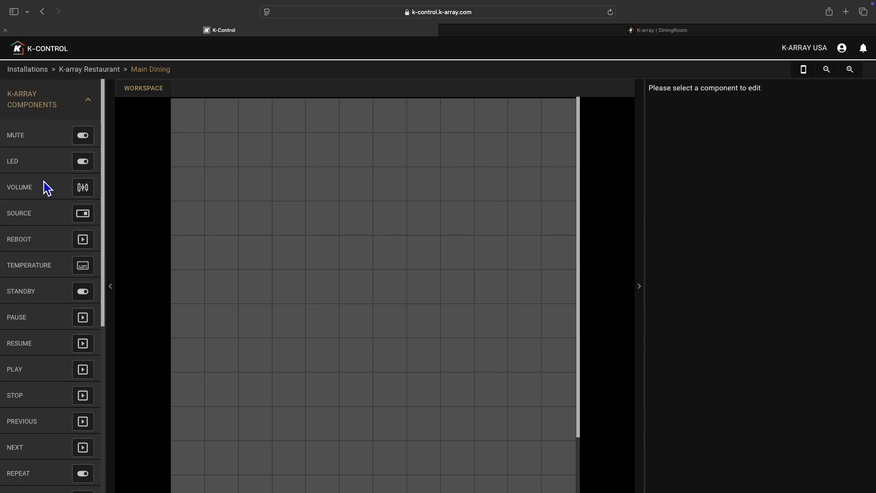
left_click_drag(28, 190, 204, 135)
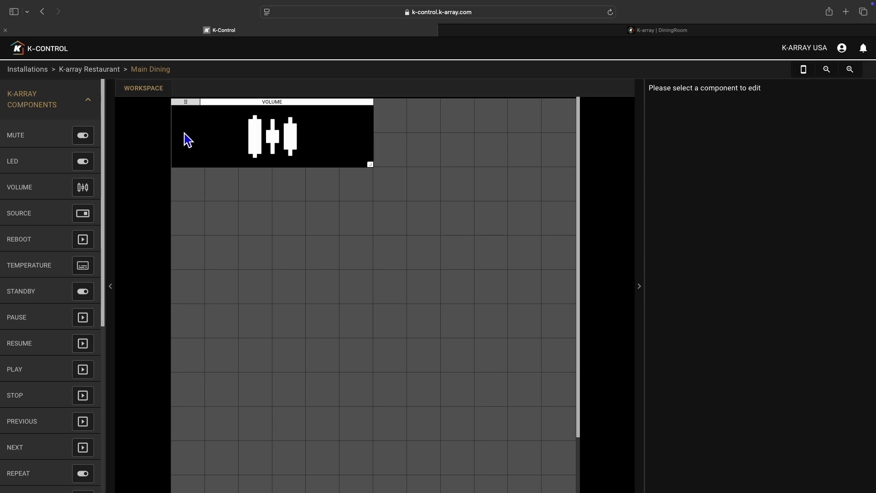
left_click_drag(186, 103, 217, 140)
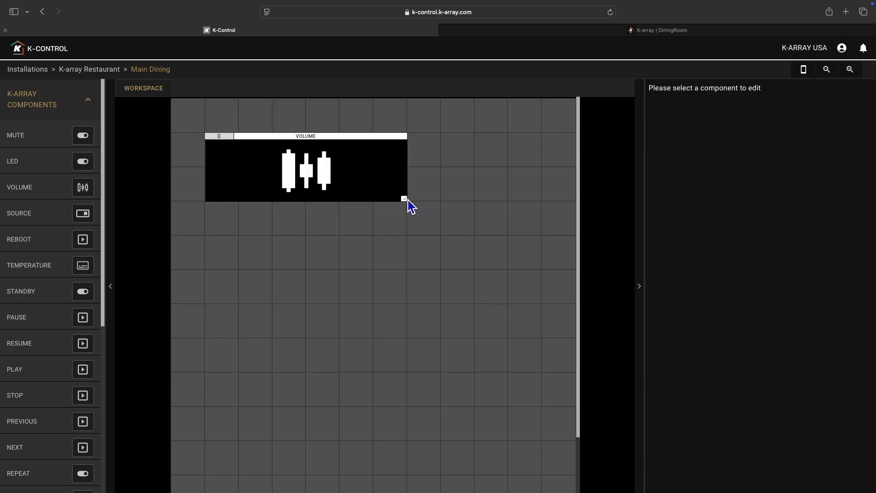
left_click_drag(421, 205, 210, 380)
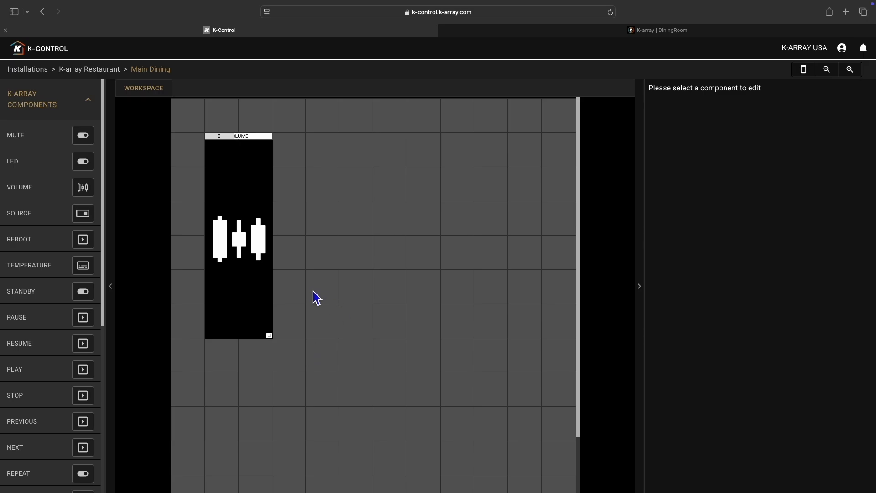
Step: Select the volume component and move it into the upper-left corner of the workspace grid
scroll(384, 309, "down", 2)
scroll(354, 325, "up", 2)
left_click(252, 198)
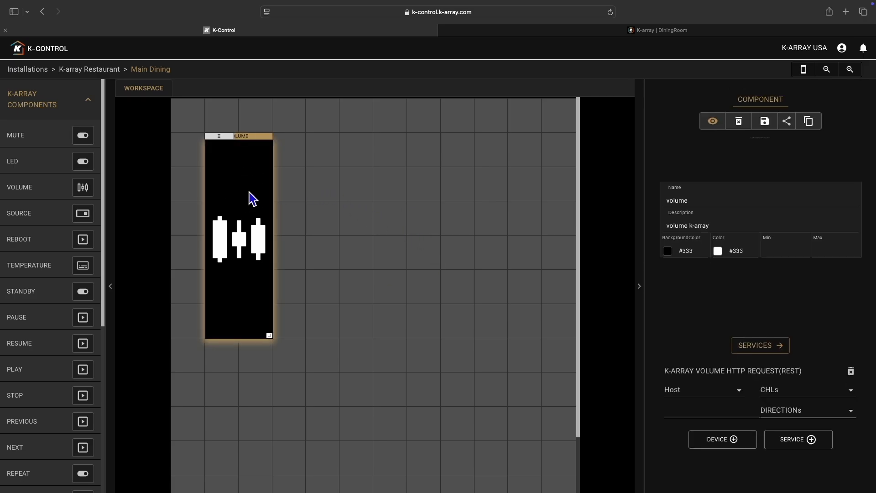
left_click_drag(218, 139, 195, 120)
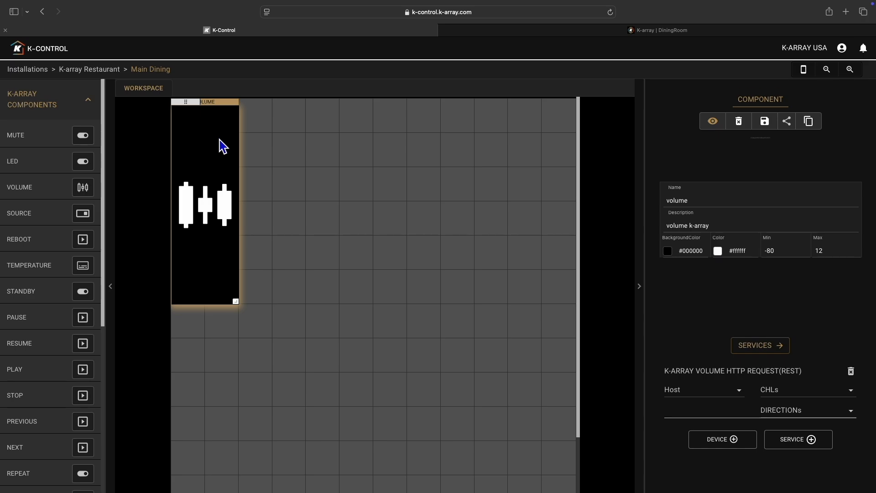
Step: Preview the Main Dining dashboard on the simulated phone and try out its volume slider
left_click(803, 71)
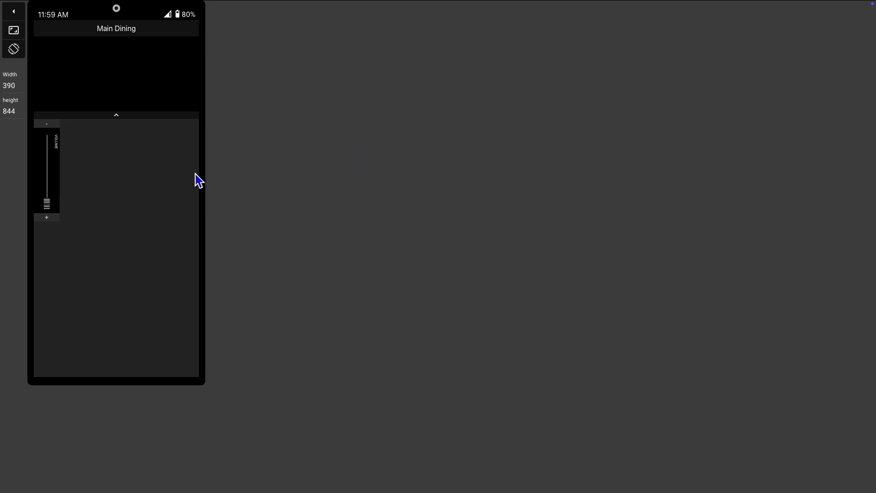
left_click_drag(48, 204, 50, 164)
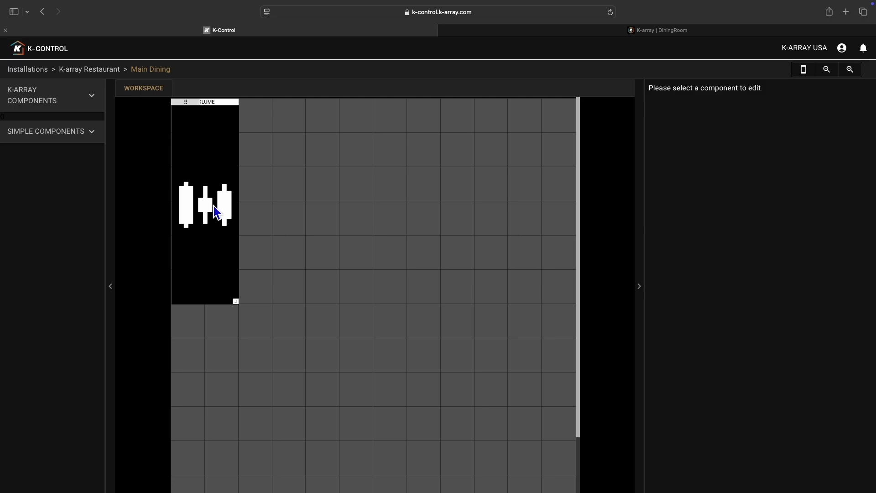
Step: Rename the volume component "BG Music" and set its service host to DiningRoom
left_click(209, 207)
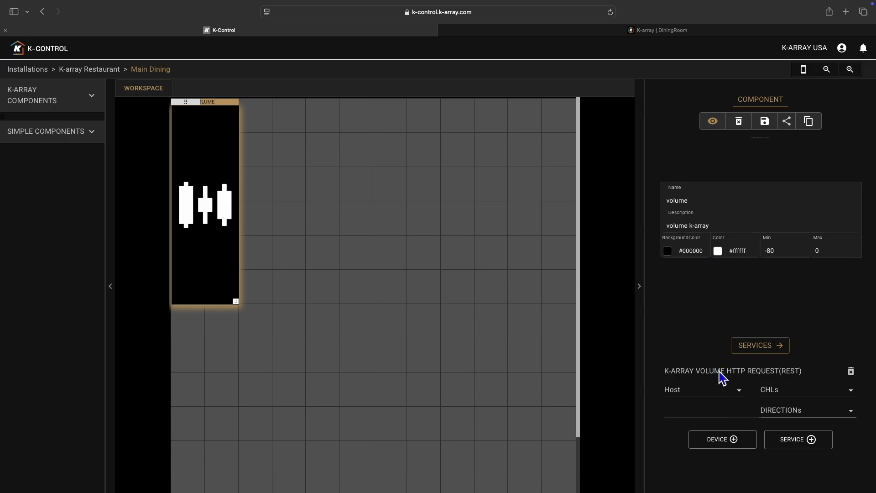
left_click_drag(689, 210, 662, 199)
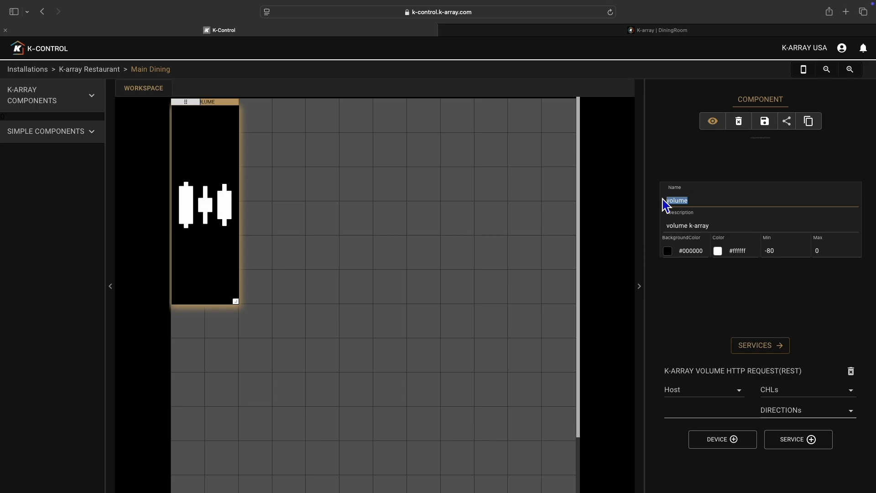
type("BG Music")
left_click(689, 396)
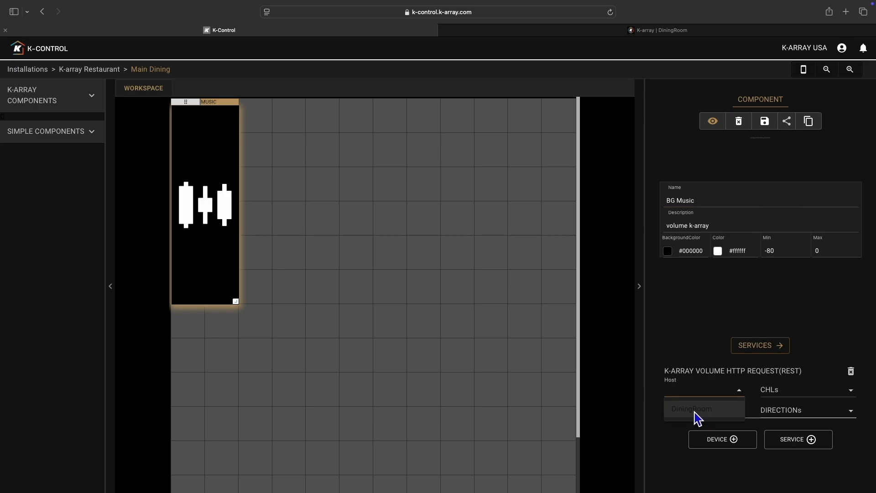
left_click(697, 413)
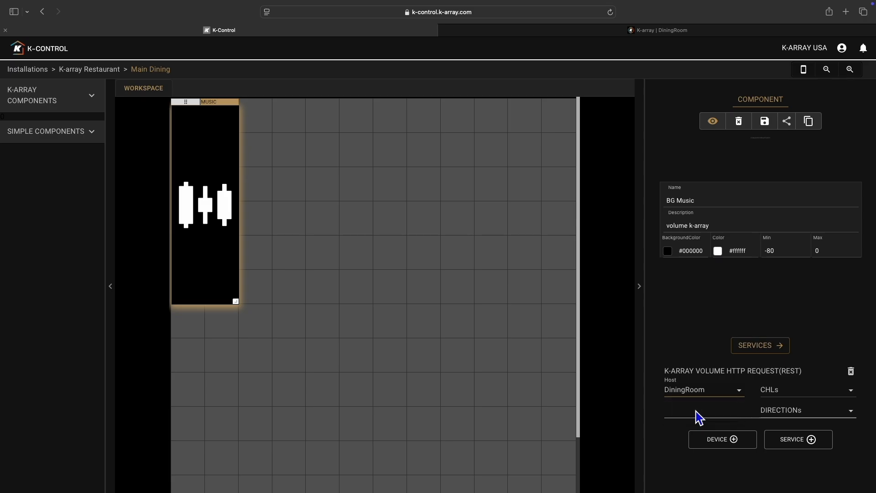
Step: Assign the BG Music volume service to channel CHL001 with the INPUT direction
left_click(797, 393)
left_click(789, 362)
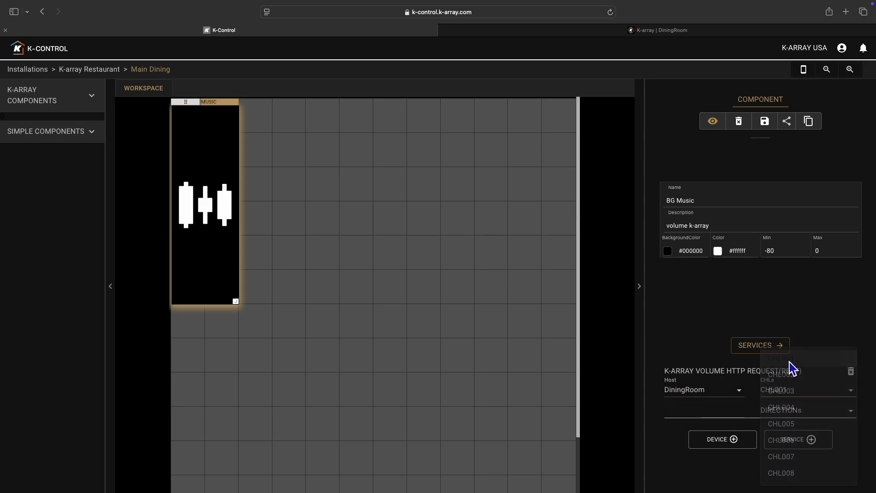
left_click(778, 411)
left_click(779, 445)
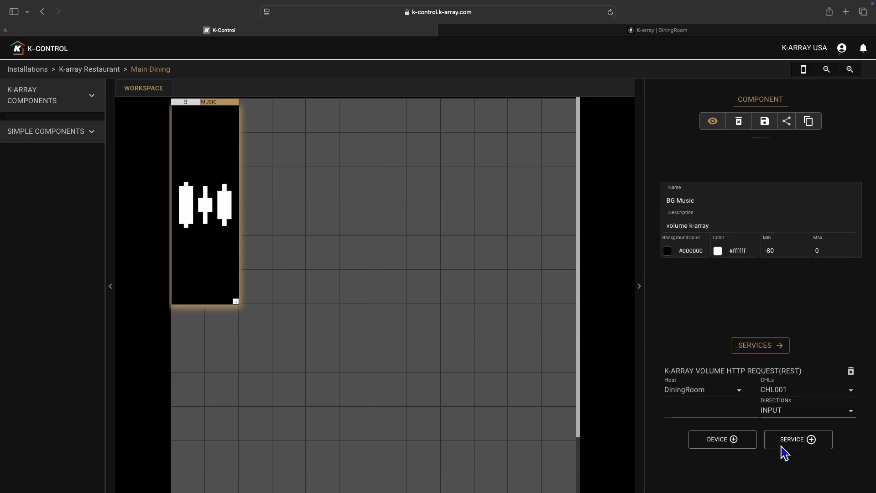
Step: Add a second K-array Volume http Request(rest) service to the BG Music component
left_click(781, 446)
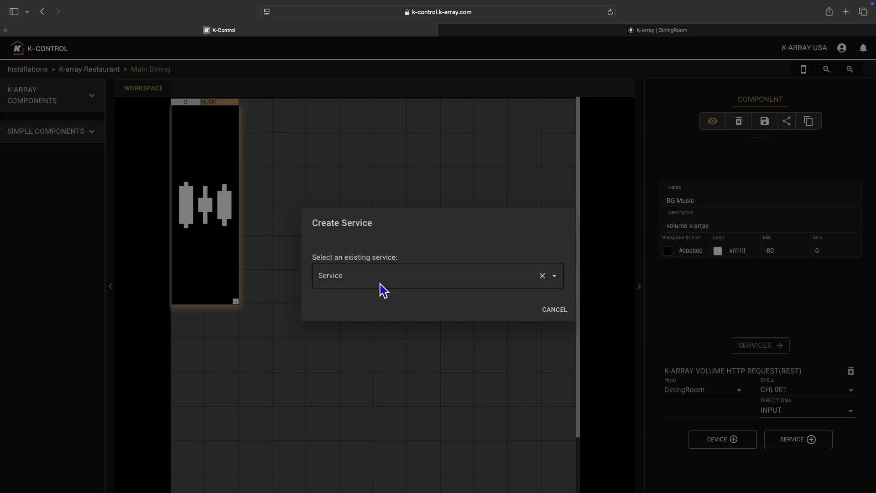
left_click(409, 282)
left_click(401, 335)
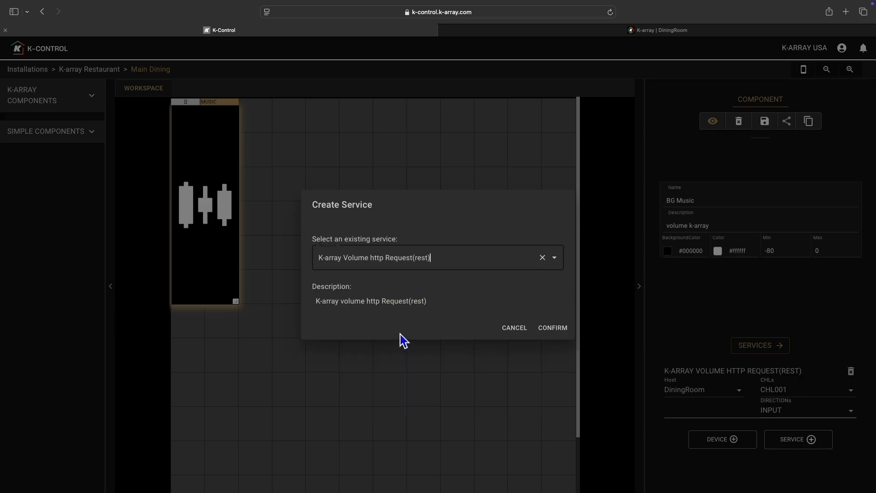
left_click(550, 334)
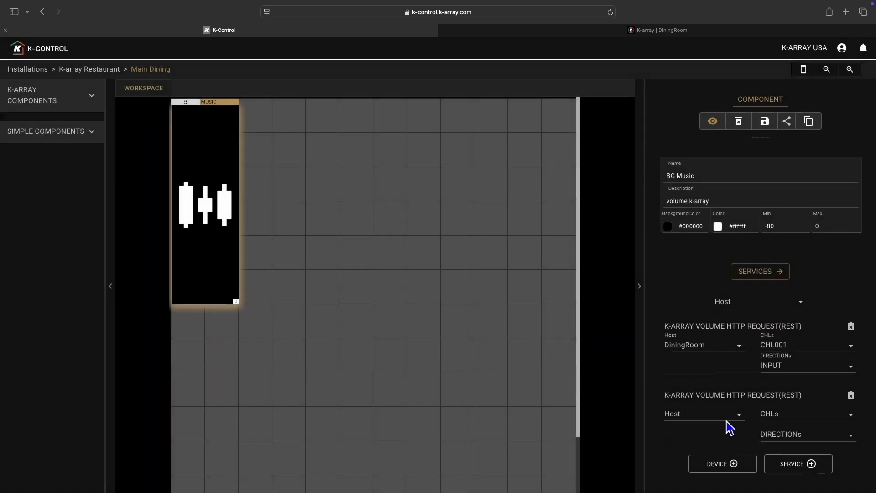
Step: Configure the second volume service for DiningRoom, CHL002 and INPUT, and set the component's overall services host to DiningRoom
left_click(723, 419)
left_click(712, 433)
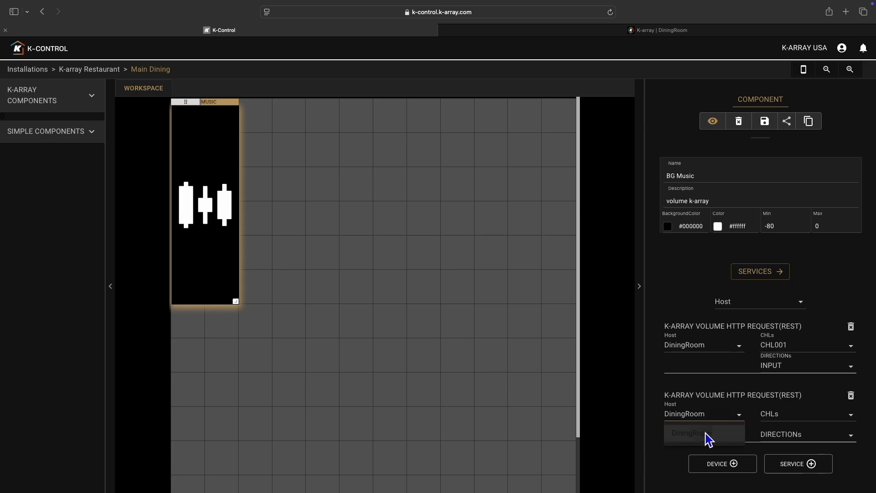
left_click(769, 417)
left_click(784, 379)
left_click(785, 433)
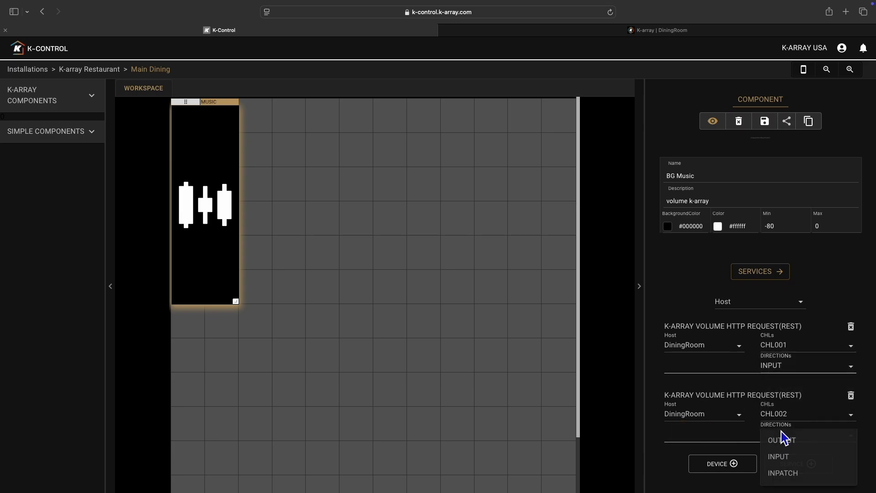
left_click(787, 461)
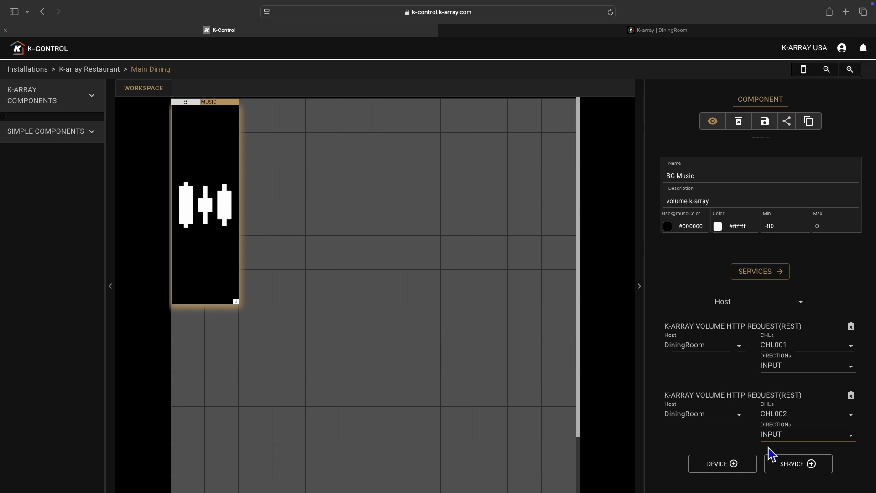
left_click(735, 302)
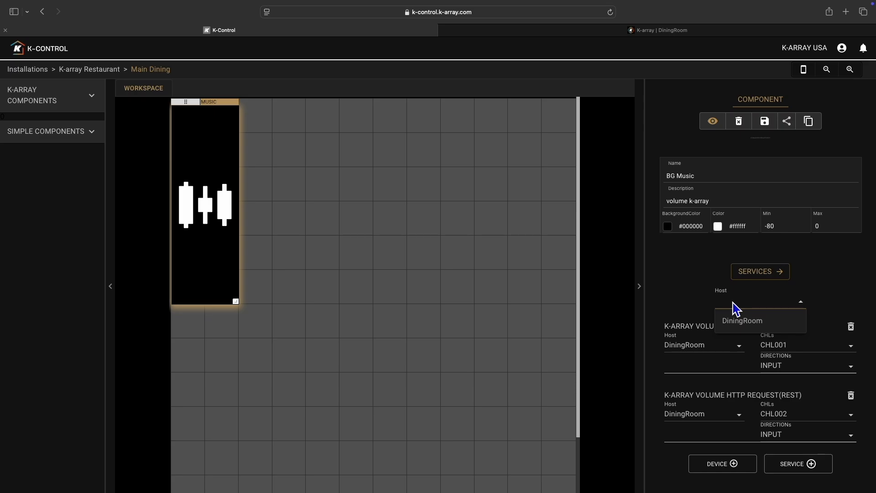
left_click(745, 323)
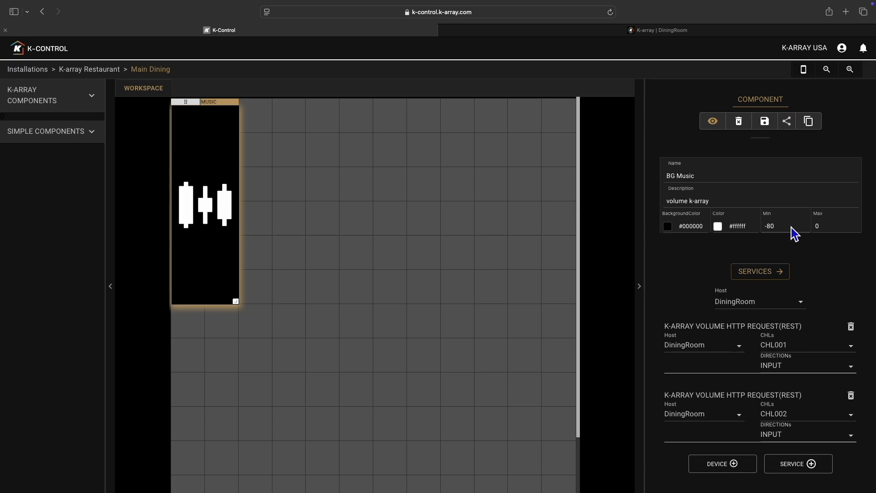
Step: Set the BG Music maximum volume to -3, reload the page and reselect the component
left_click(832, 227)
key("BackSpace")
type("3")
key("Left")
type("-")
key("Right")
left_click(610, 12)
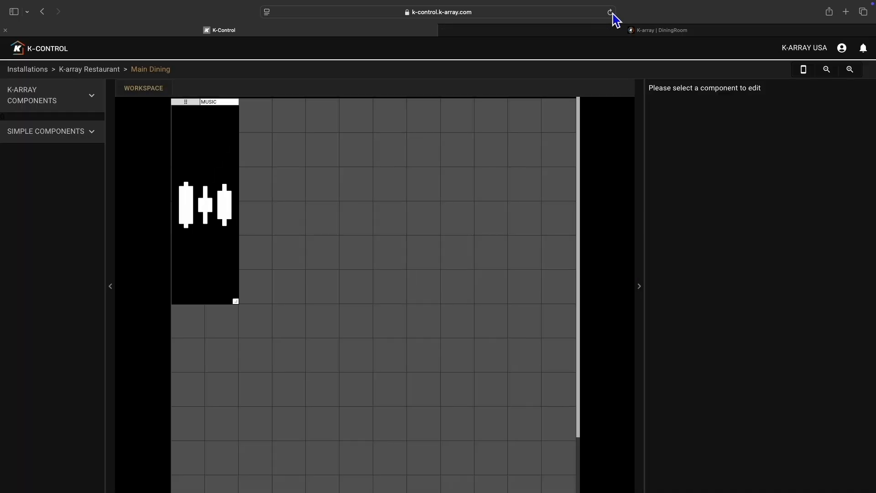
left_click(237, 226)
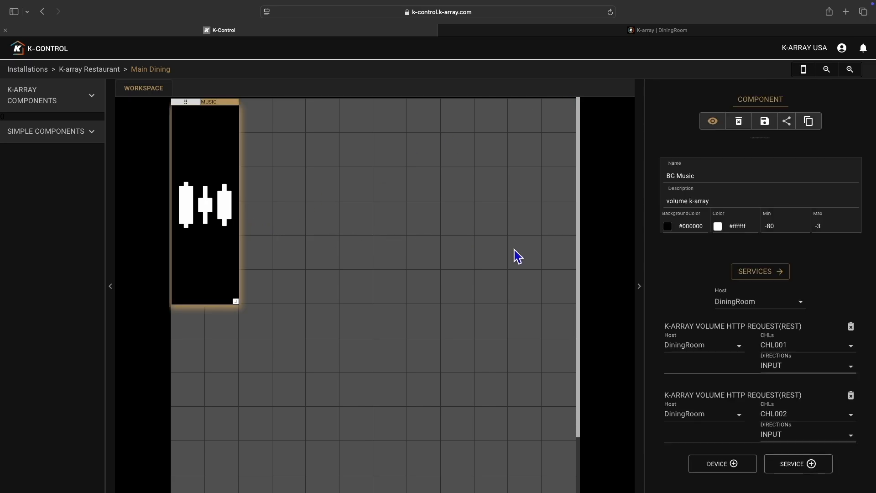
Step: Save BG Music as a reusable custom component and delete it from the custom components list
left_click(768, 126)
left_click(522, 293)
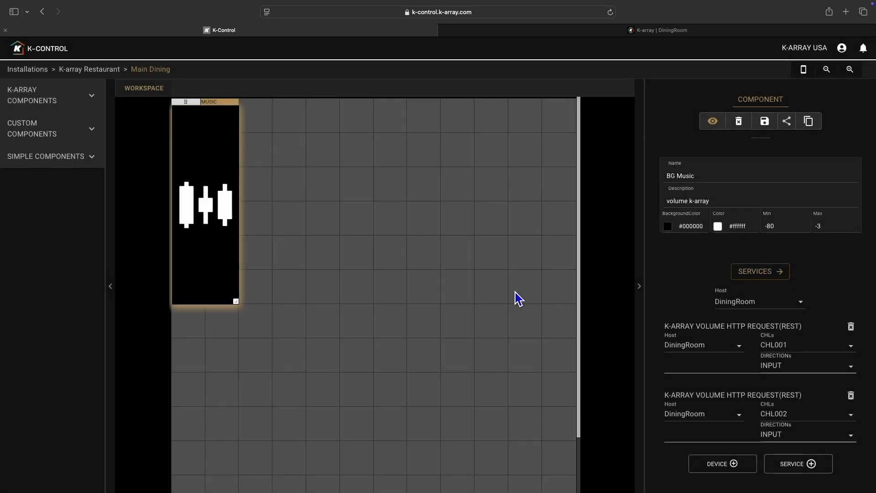
left_click(39, 138)
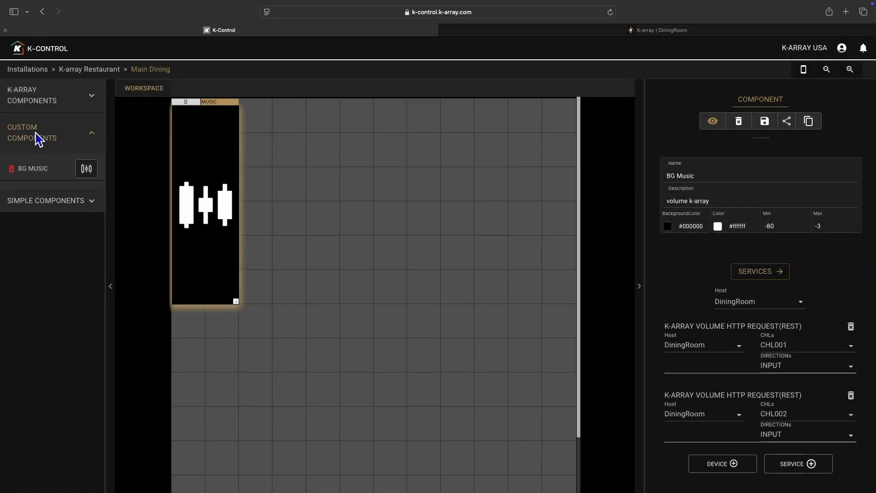
left_click(12, 170)
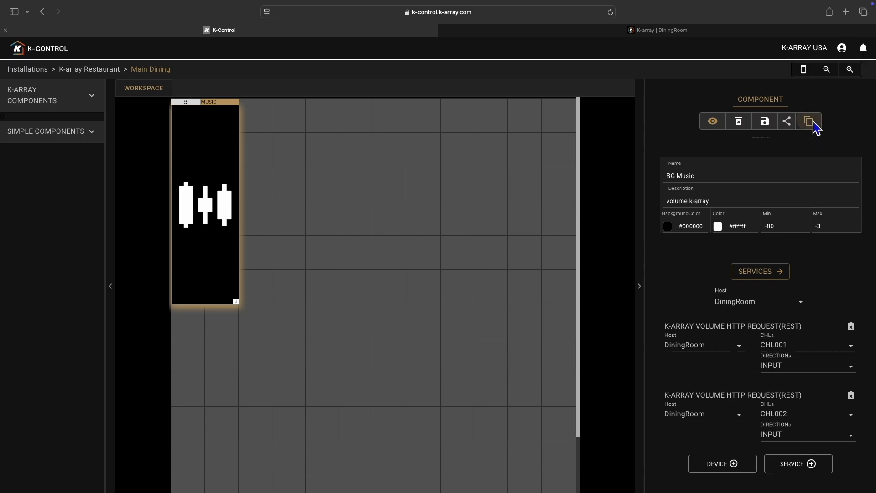
Step: Duplicate the BG Music component beside the original and rename the copy "DJ"
left_click(265, 122)
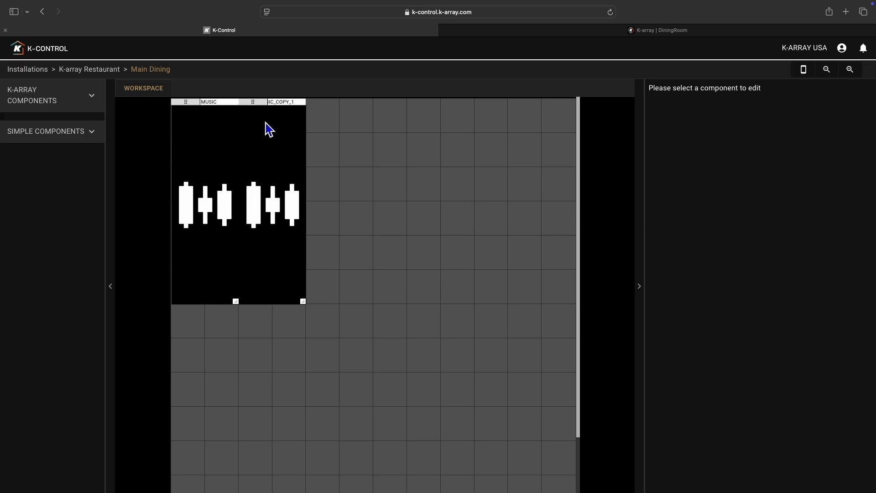
left_click(267, 144)
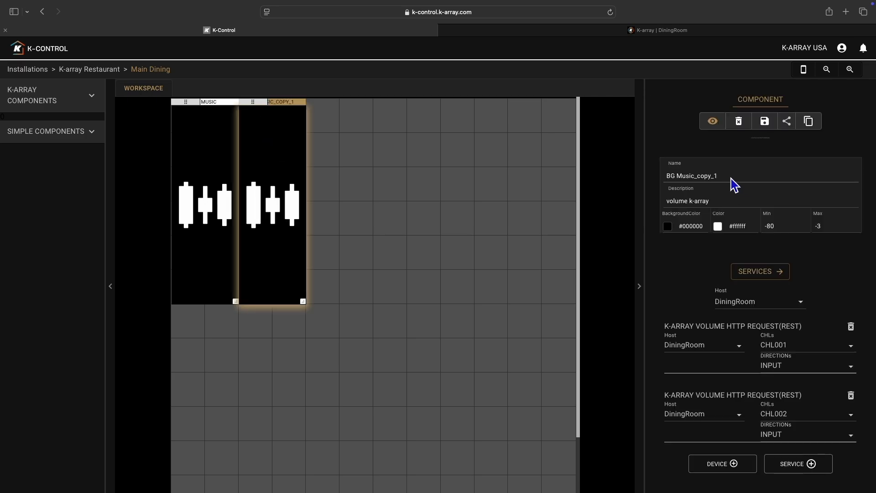
left_click_drag(731, 178, 661, 174)
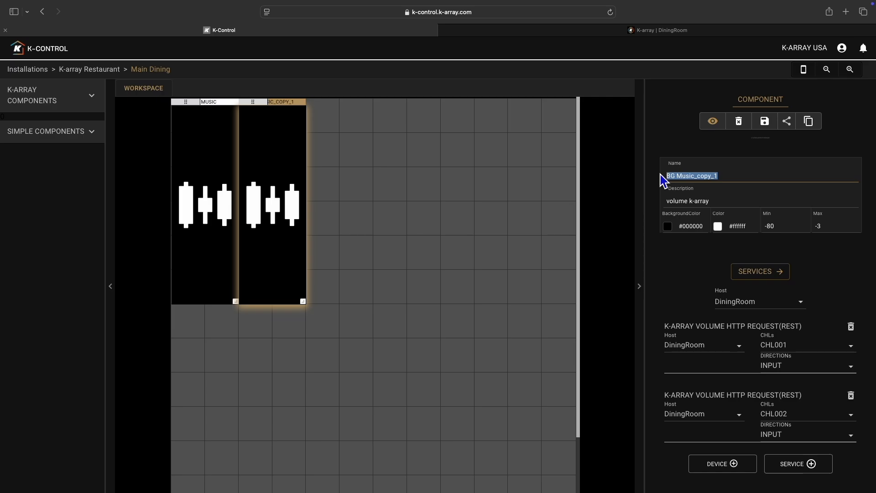
key("BackSpace")
type("DJ")
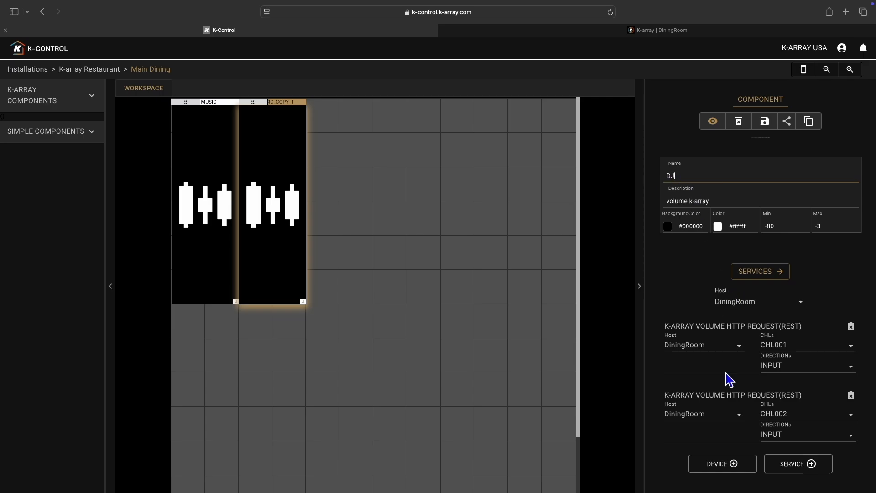
Step: Assign the DJ component's two volume services to CHL003 and CHL004, and reload the page
left_click(792, 358)
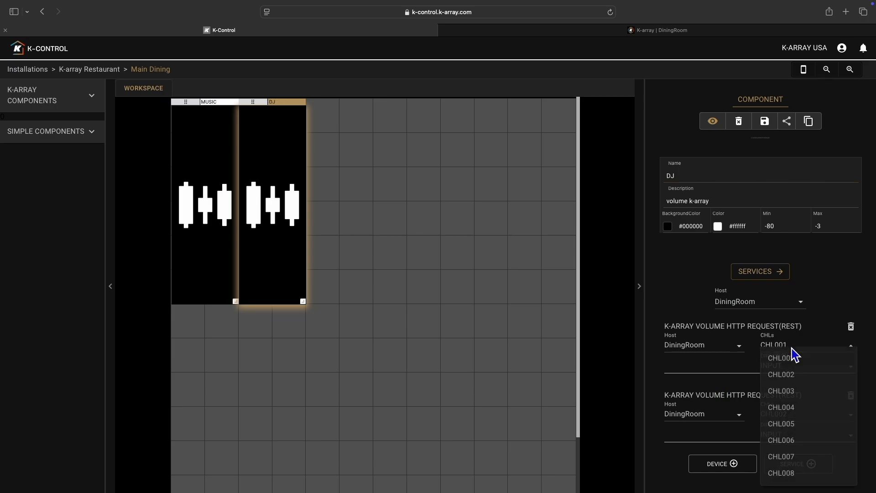
left_click(807, 403)
left_click(794, 418)
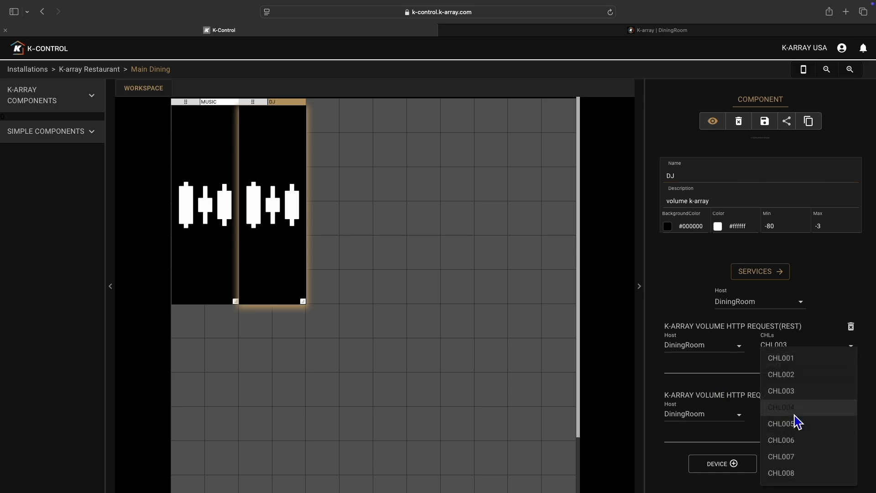
left_click(796, 417)
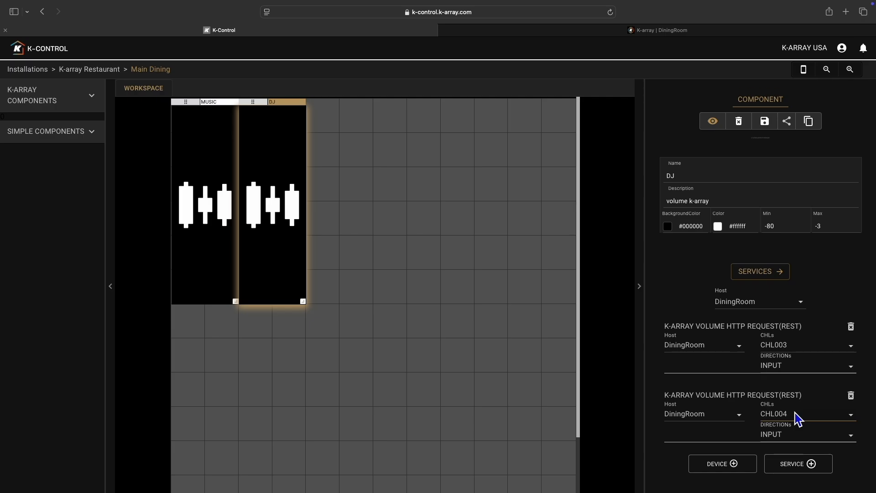
left_click(611, 12)
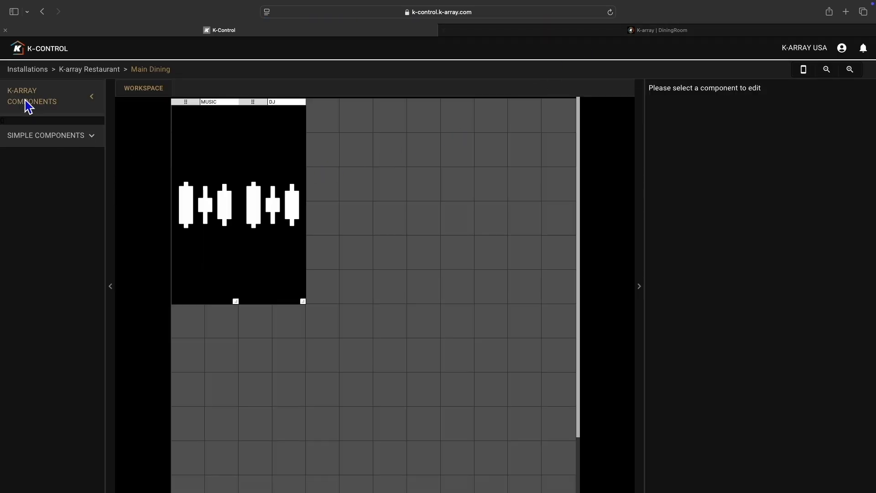
Step: Switch to the DiningRoom amplifier's web interface and try the DJ and BG Music routing presets in its routing matrix
left_click(29, 102)
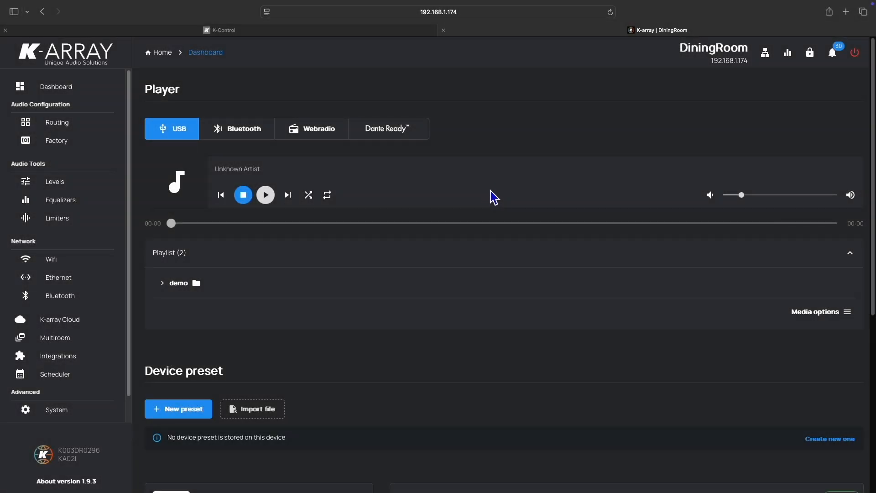
left_click(74, 129)
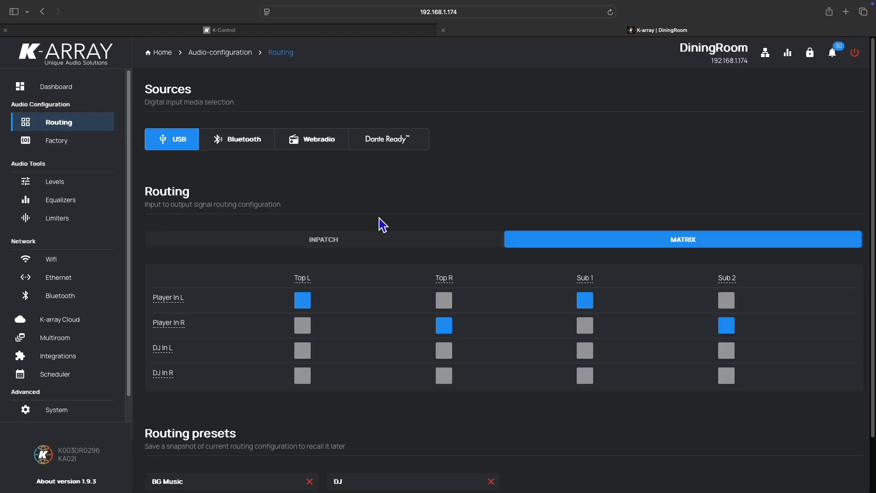
scroll(456, 241, "down", 2)
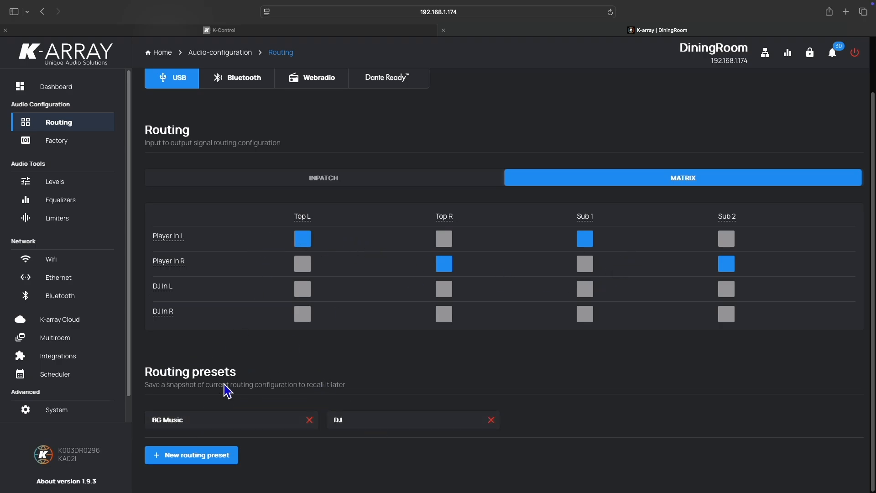
left_click(381, 431)
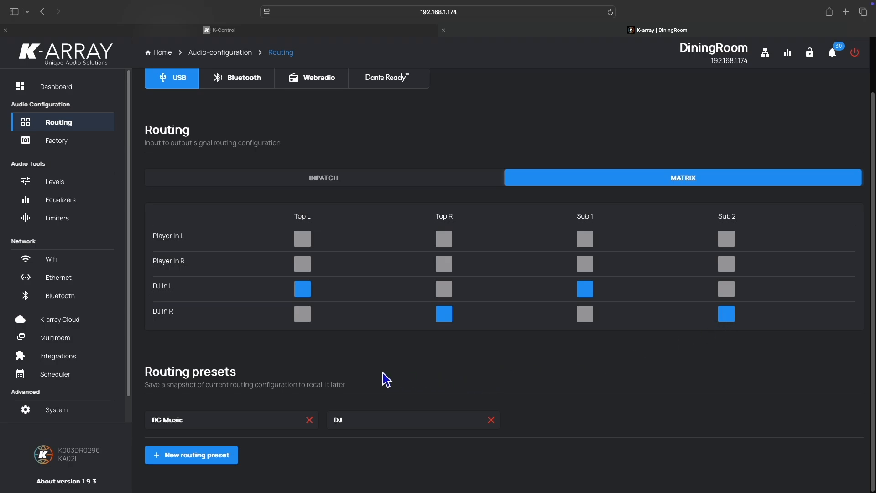
left_click(234, 422)
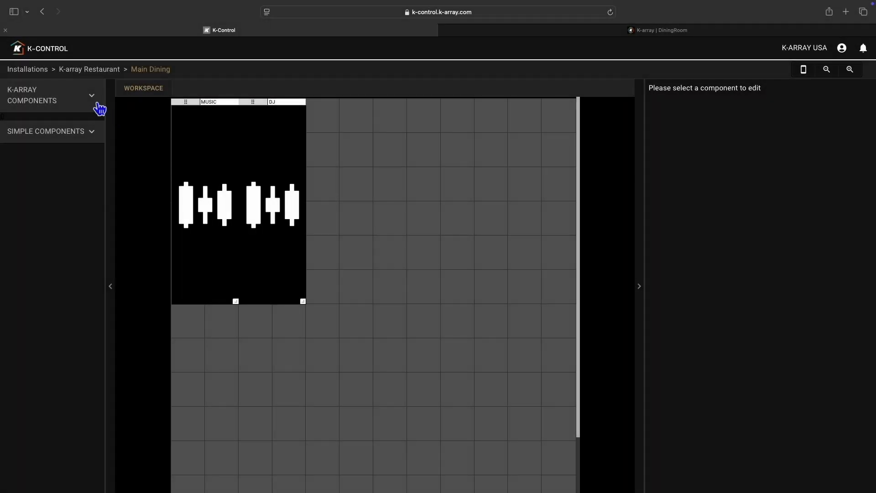
Step: Back in K-Control, add a K-array Source component beside the DJ volume and set its service host to DiningRoom
left_click(97, 106)
left_click_drag(71, 208, 335, 133)
left_click(353, 145)
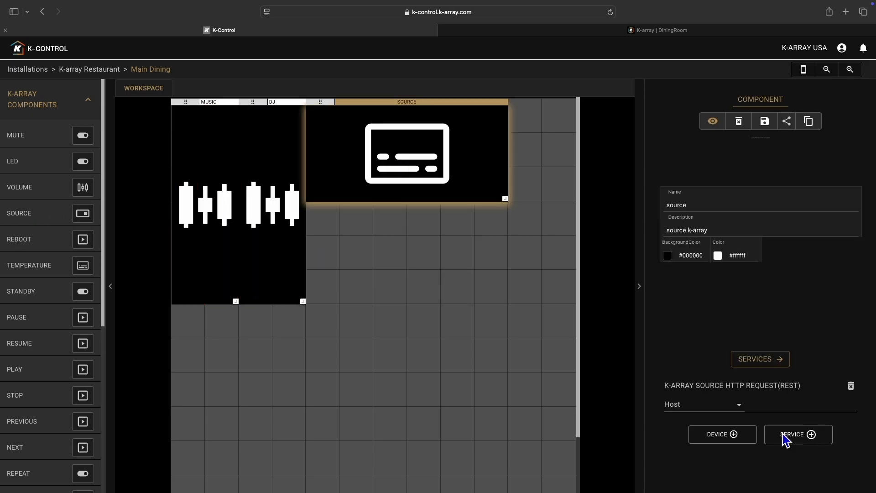
left_click(700, 407)
left_click(699, 421)
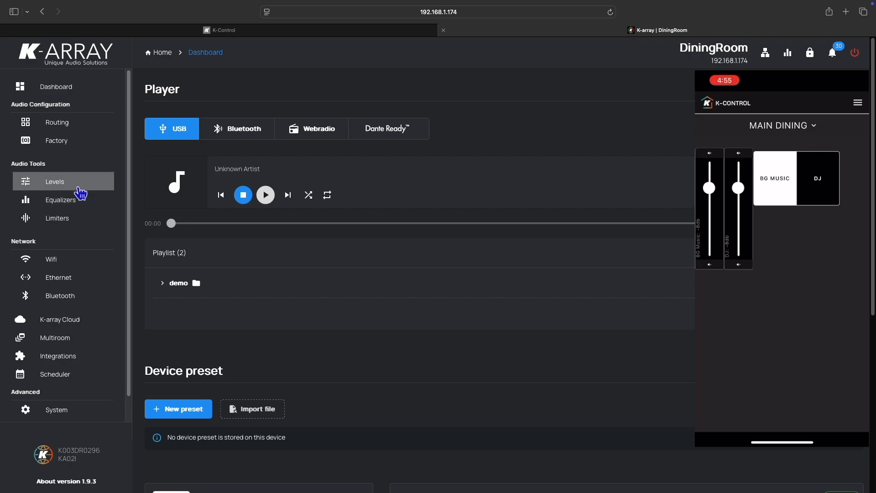
Step: Switch to the DiningRoom amplifier's web interface and examine its input levels and routing matrix against the phone dashboard
left_click(81, 192)
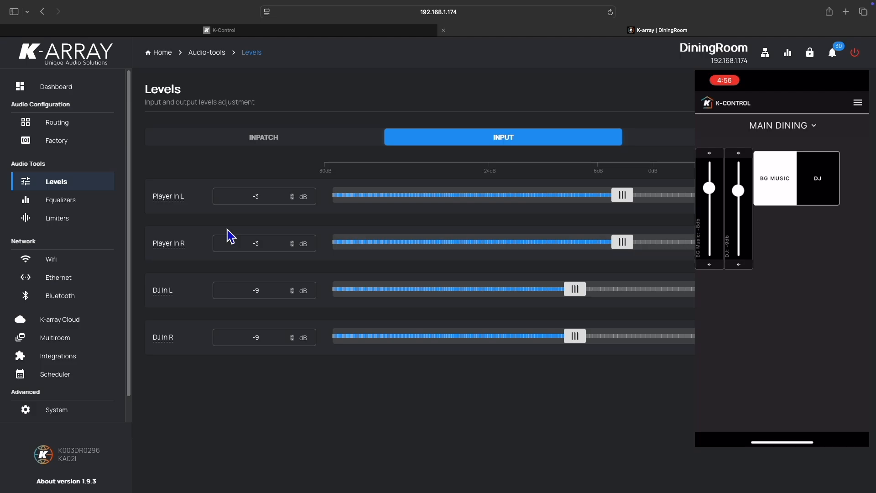
left_click(79, 131)
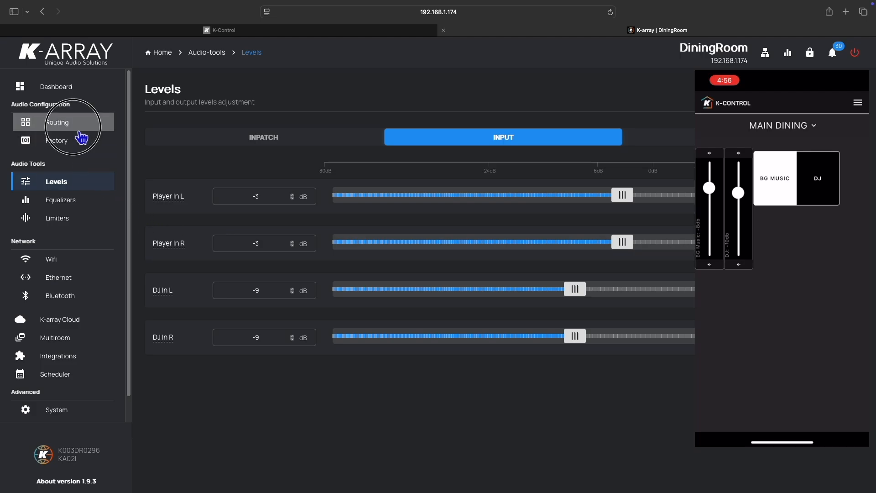
scroll(416, 333, "down", 2)
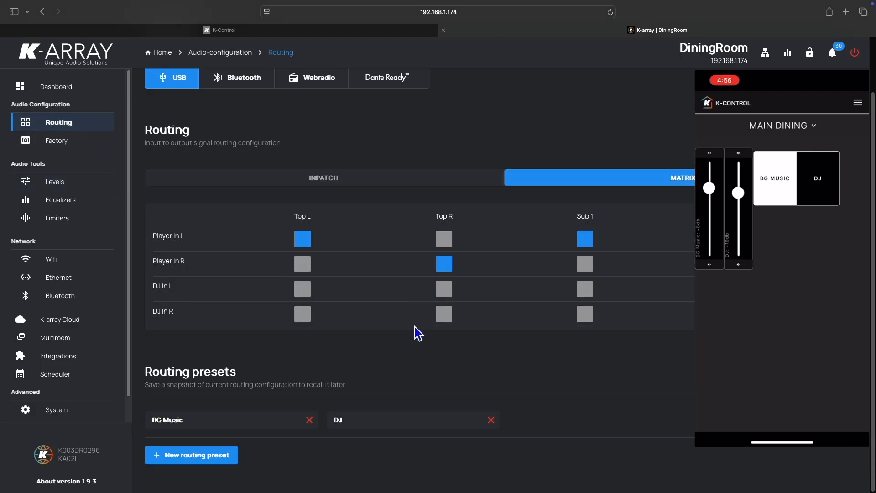